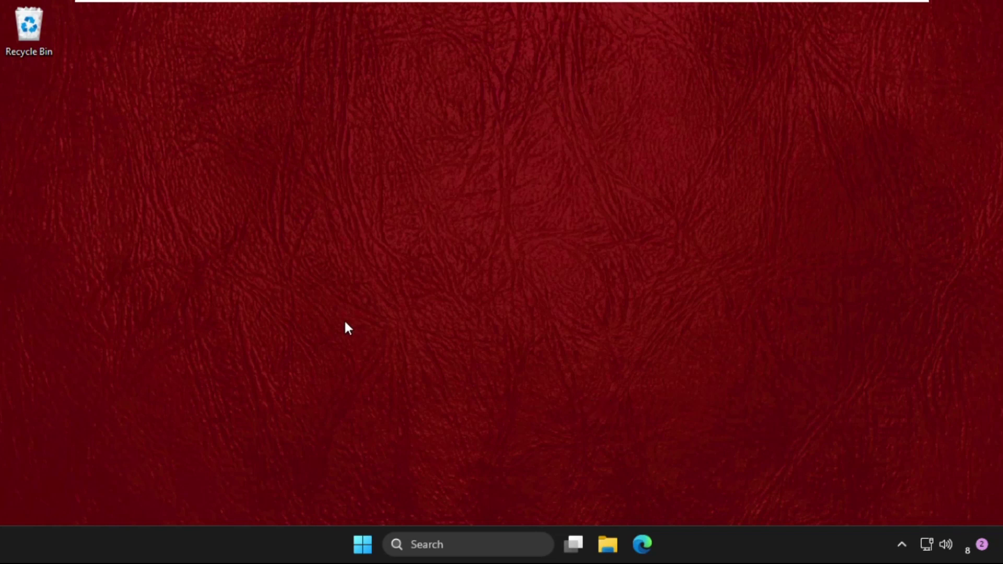
- Open the Run dialog, centre it, close it, then open the Start quick-link menu
key(super+r)
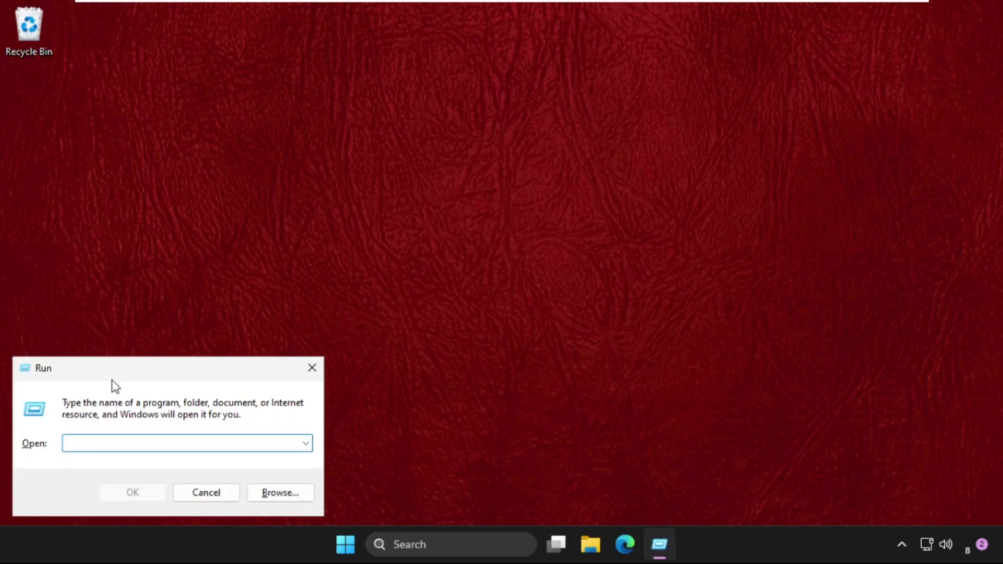
drag(112, 380, 392, 254)
click(495, 251)
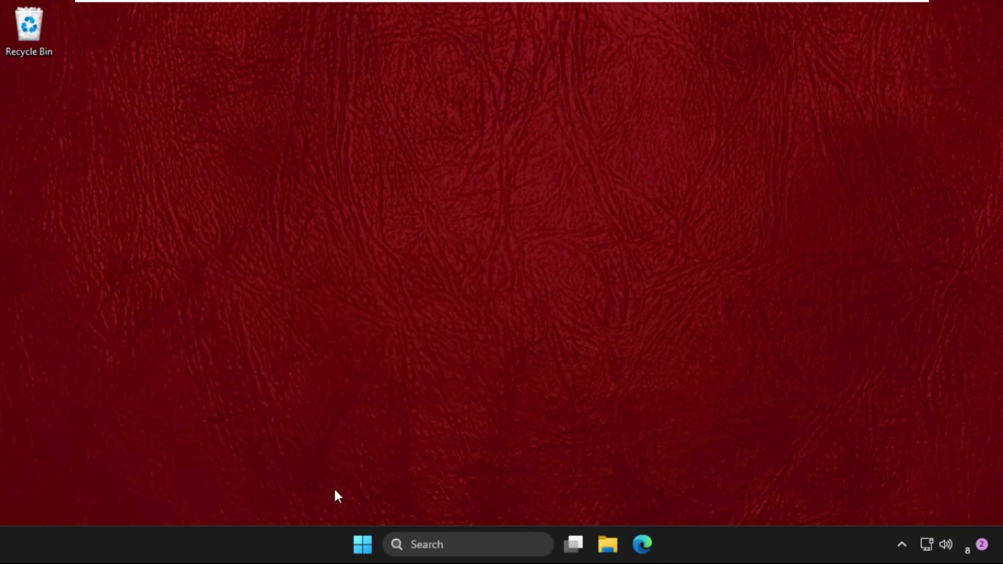
right_click(366, 546)
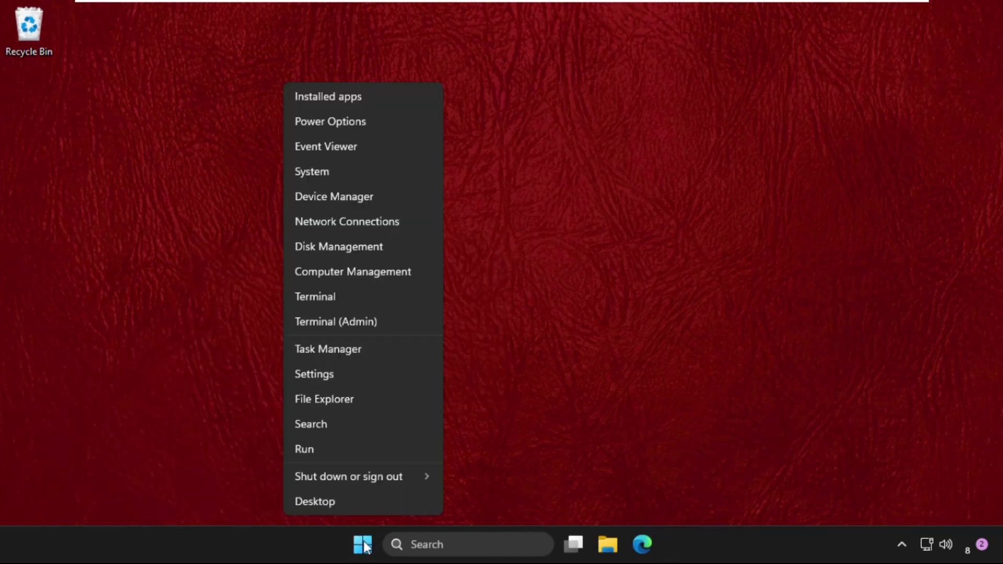
- Reopen Run, centre it, and launch 'wt' with administrator rights
click(336, 450)
drag(170, 364, 541, 213)
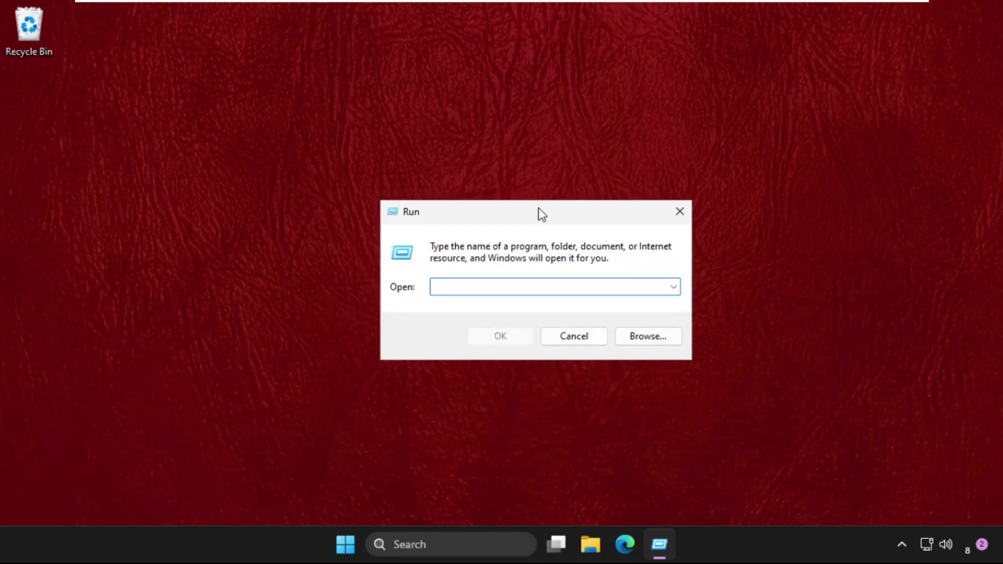
text(w)
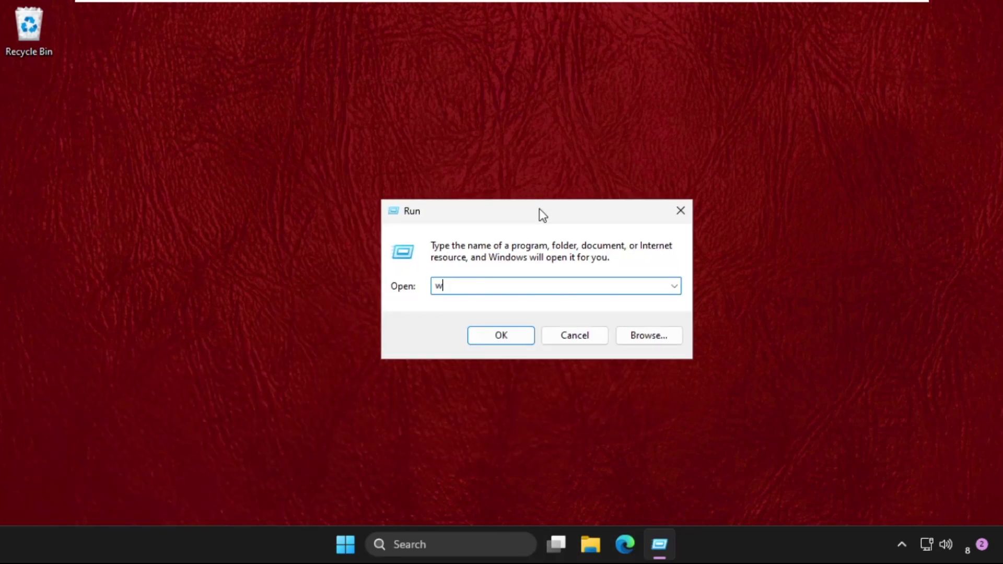
text(t)
key(ctrl+shift+Return)
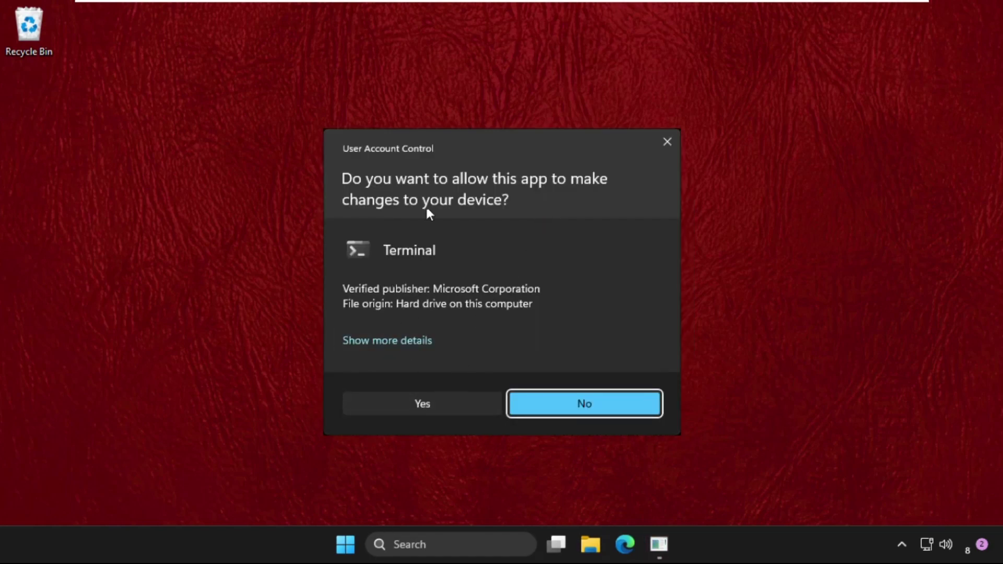
- Approve the UAC prompt, then move the admin Terminal upper-middle and narrow it
click(408, 408)
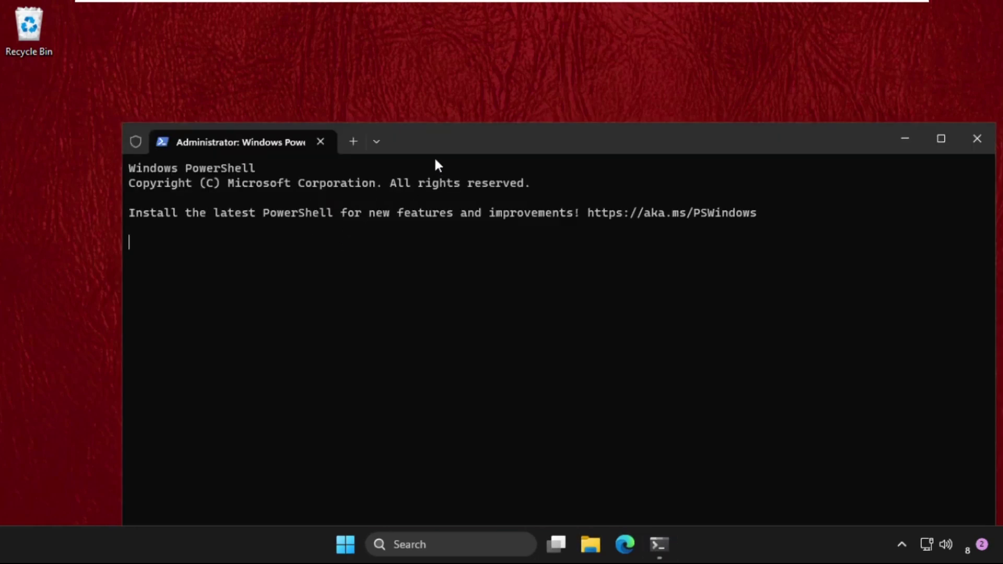
drag(434, 142, 336, 51)
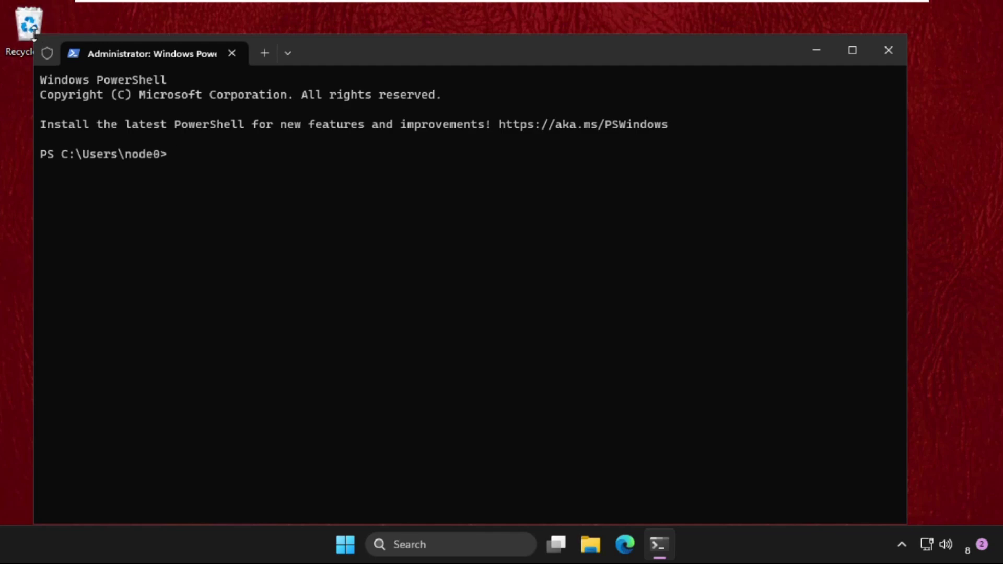
mouse_move(369, 53)
mouse_down()
mouse_move(368, 246)
mouse_move(442, 87)
mouse_up()
drag(906, 231, 746, 231)
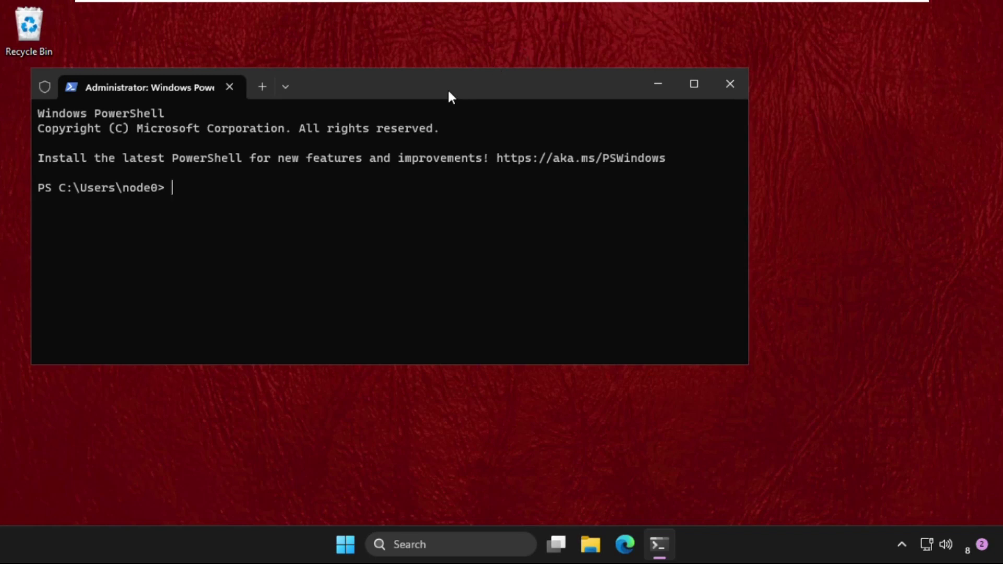
drag(448, 88, 533, 92)
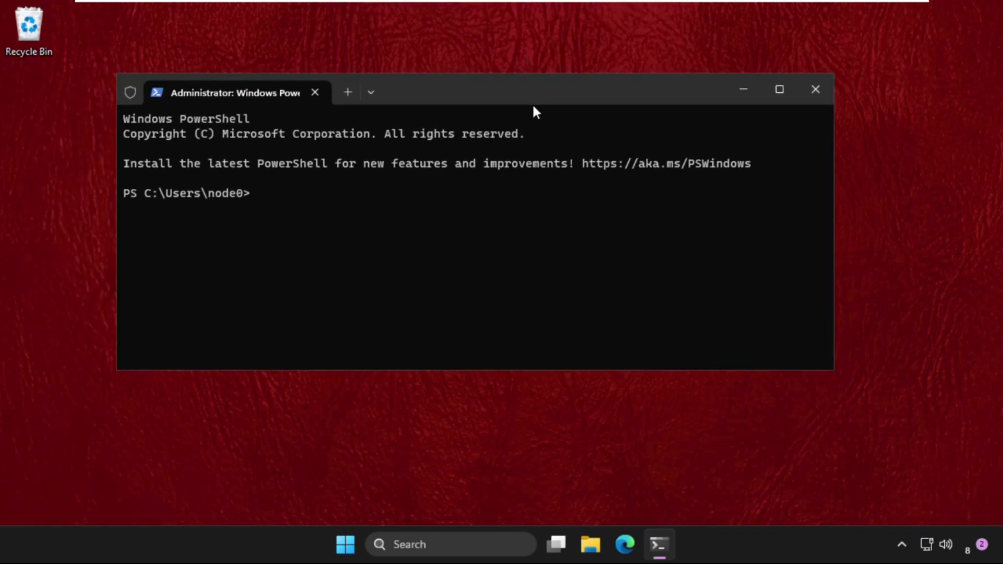
text(D)
text(ISM.e)
text(x)
- Run 'DISM.exe /online /cleanup-image /scanhealth'; it reports no component store corruption
key(BackSpace)
key(BackSpace)
text(e)
text(xe /)
text(online )
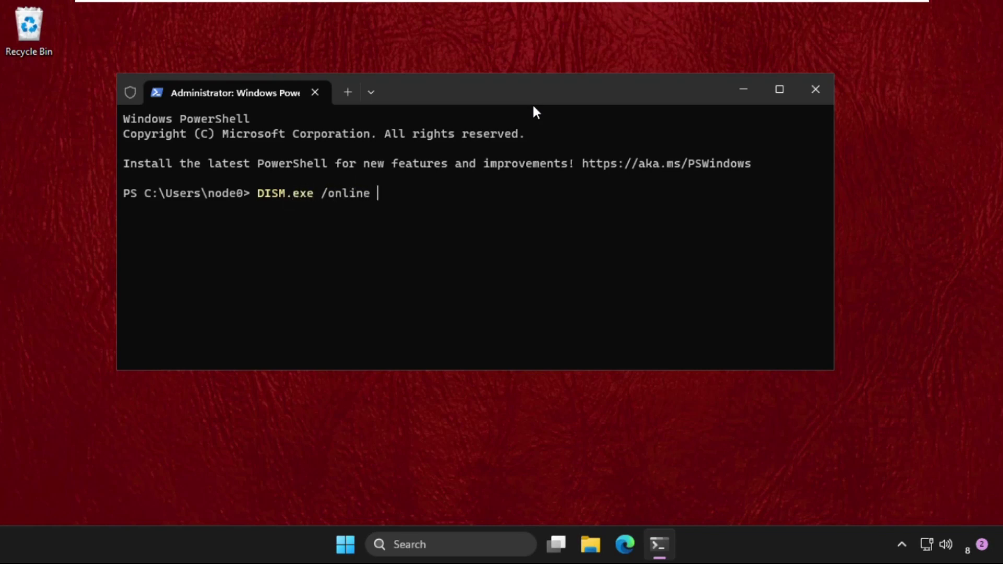
text(/clean)
text(up-)
text(image)
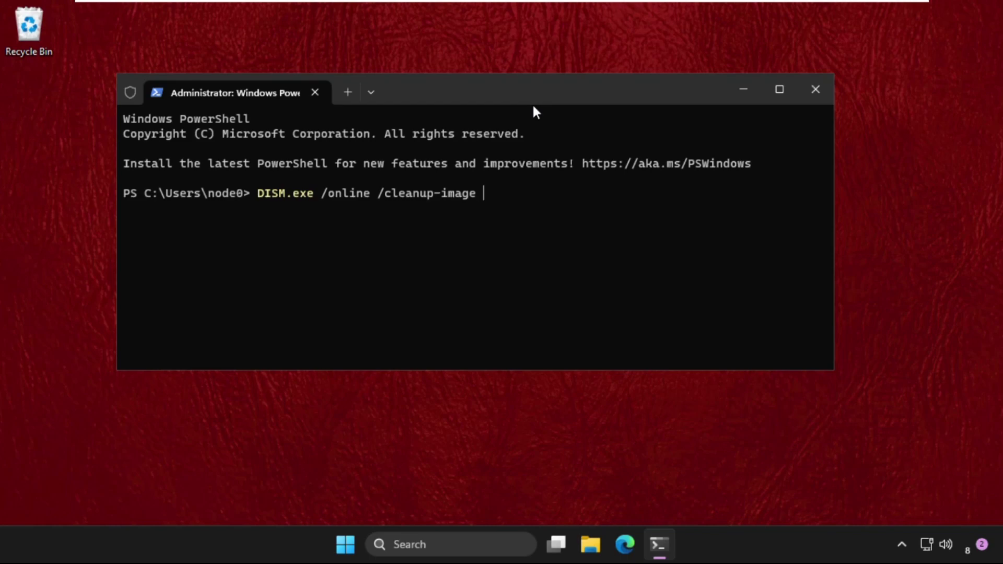
text( /scan)
text(health)
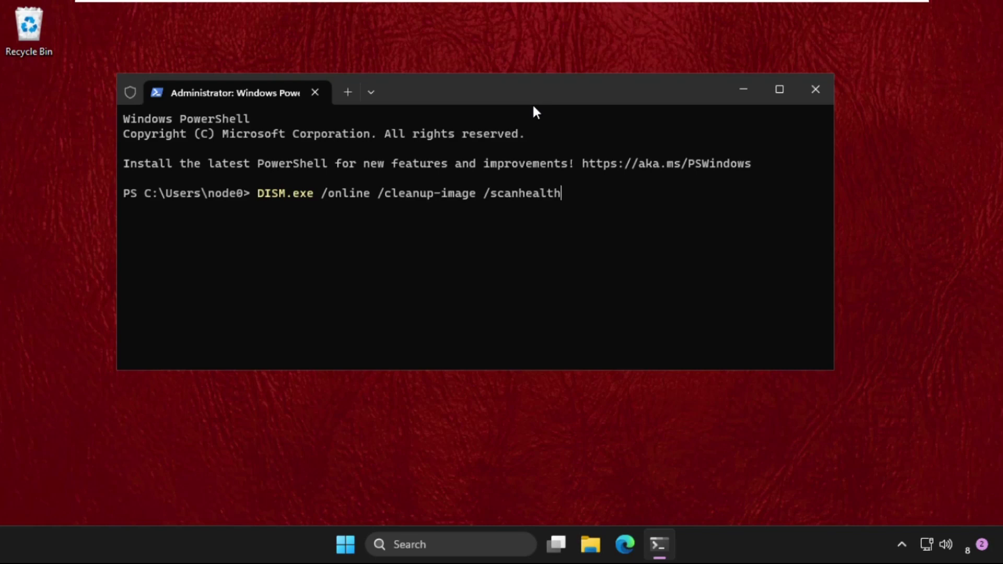
key(Return)
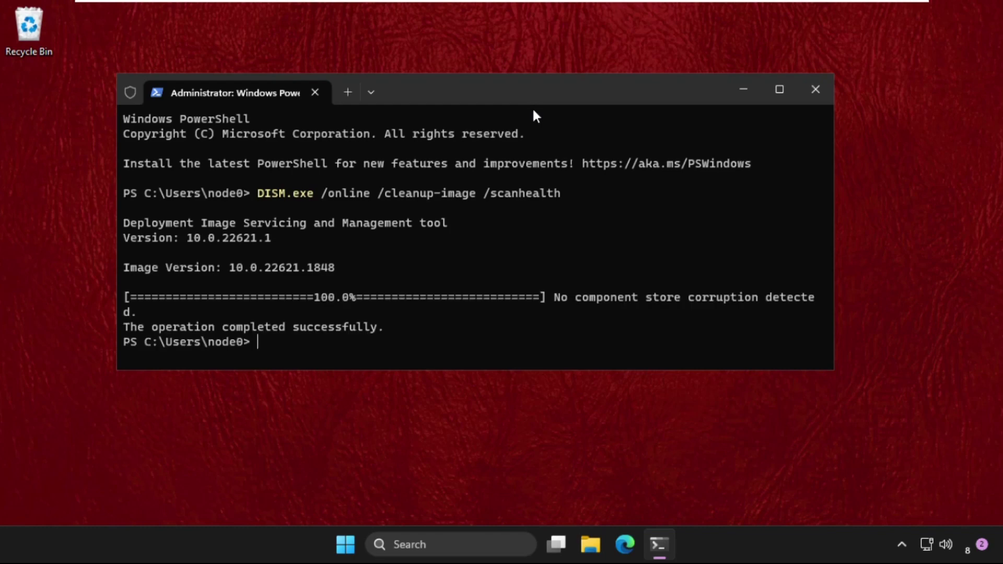
text(DISM)
text(.exe)
text( /)
text(online )
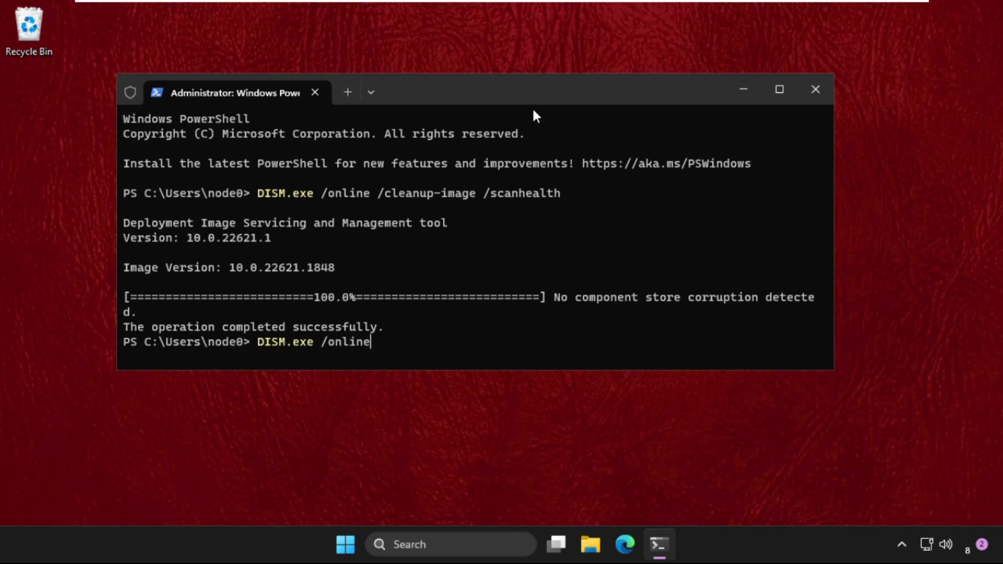
text(/cl)
text(eanup-i)
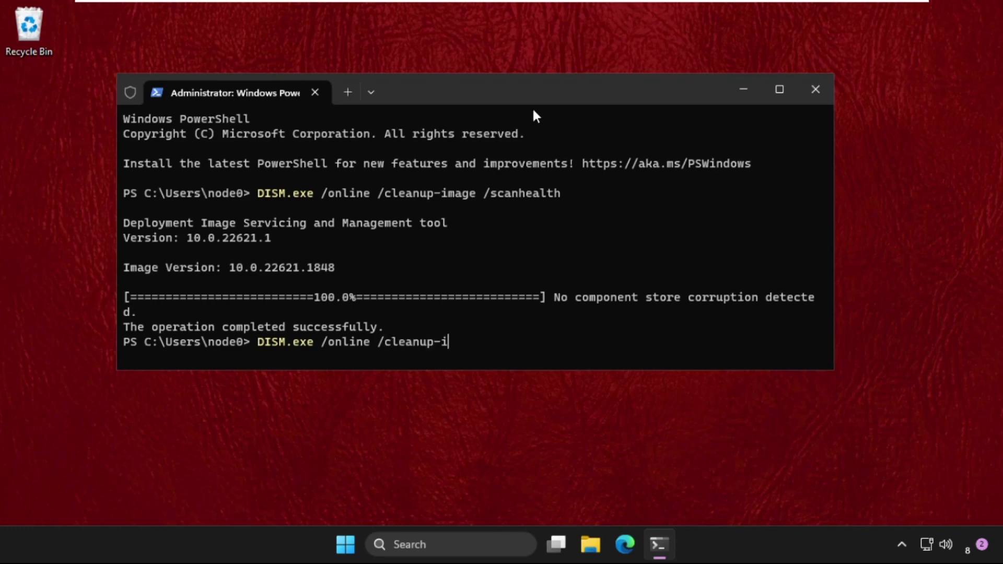
text(mage)
text( /rest)
text(orehealth)
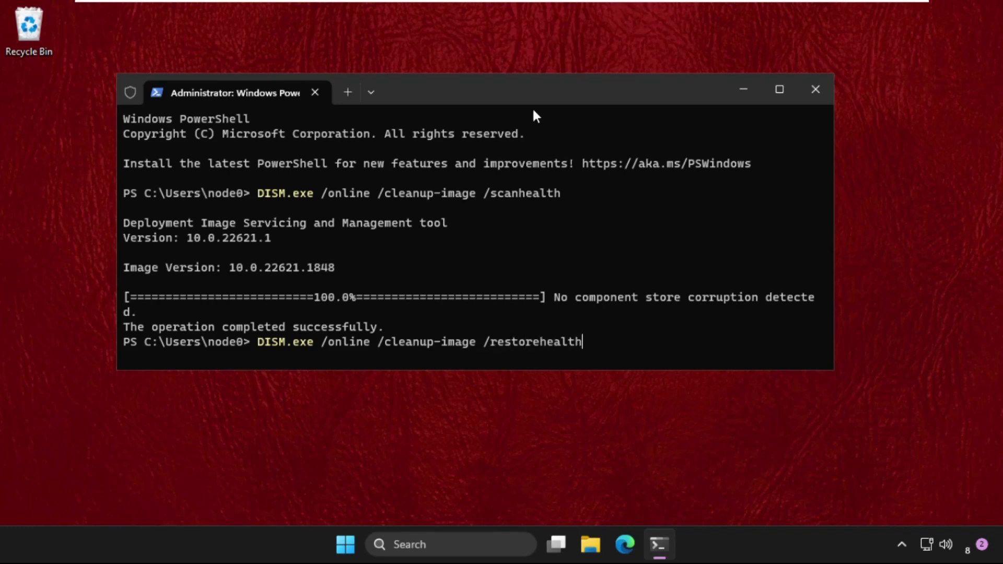
- Run 'DISM.exe /online /cleanup-image /restorehealth'; it fails at 31.7% with Error 1392
key(Return)
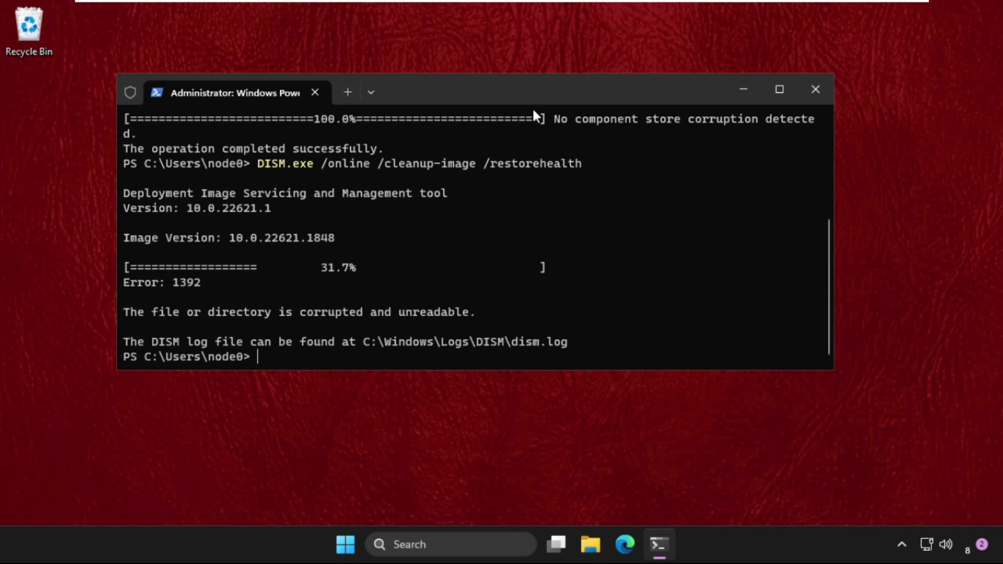
text(DIS)
text(M.)
text(exe /)
text(online )
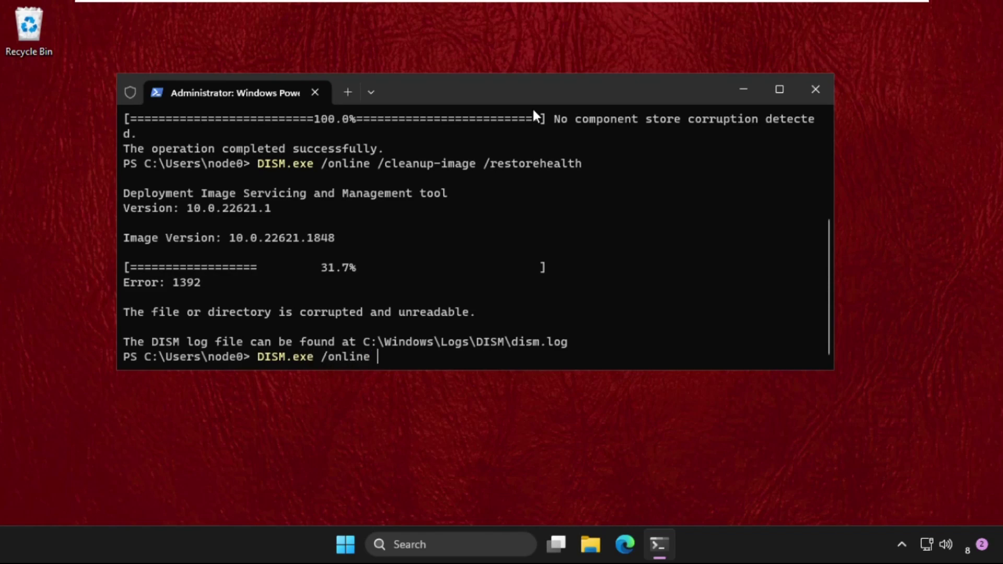
text(/cleanu)
text(p-image )
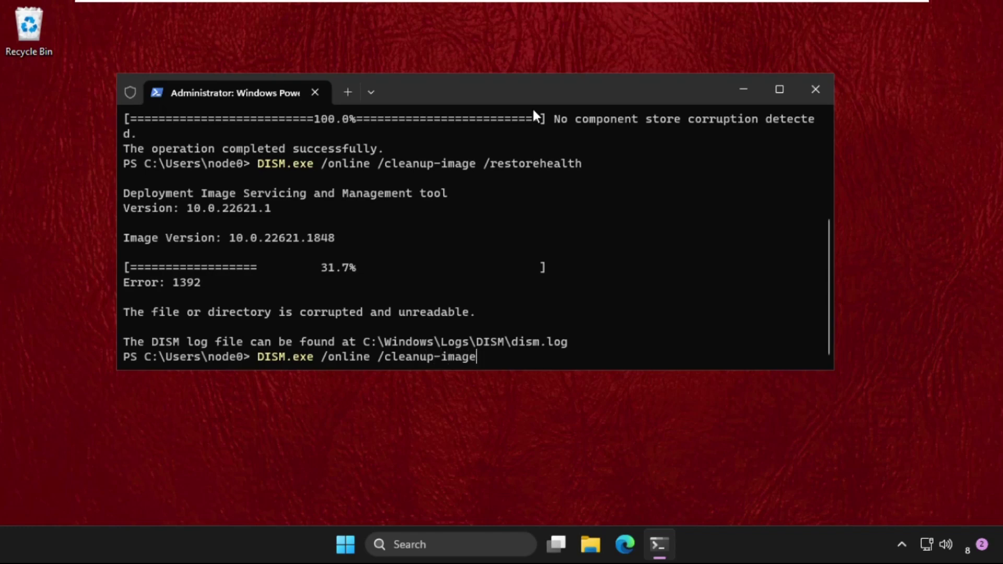
text(/)
text(st)
text(art)
text(compon)
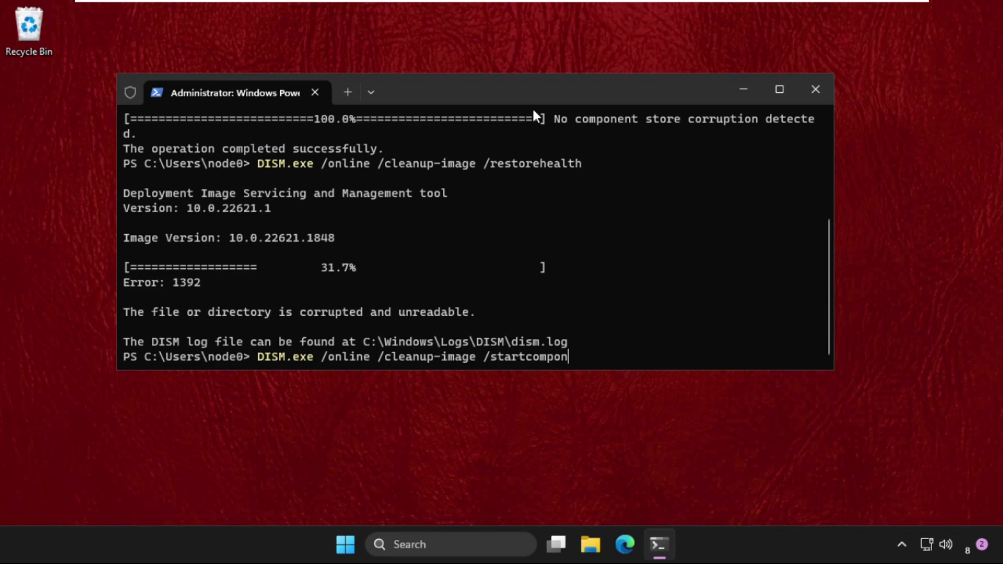
text(ent)
text(clean)
text(up)
- Complete 'DISM.exe /online /cleanup-image /startcomponentcleanup' successfully, then 'exit' PowerShell
key(Return)
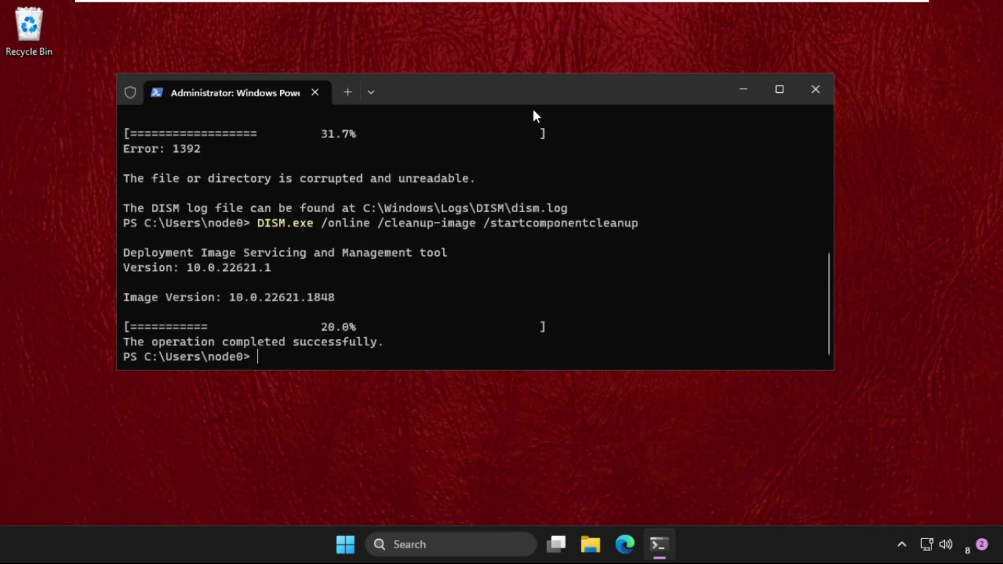
text(exit)
key(Return)
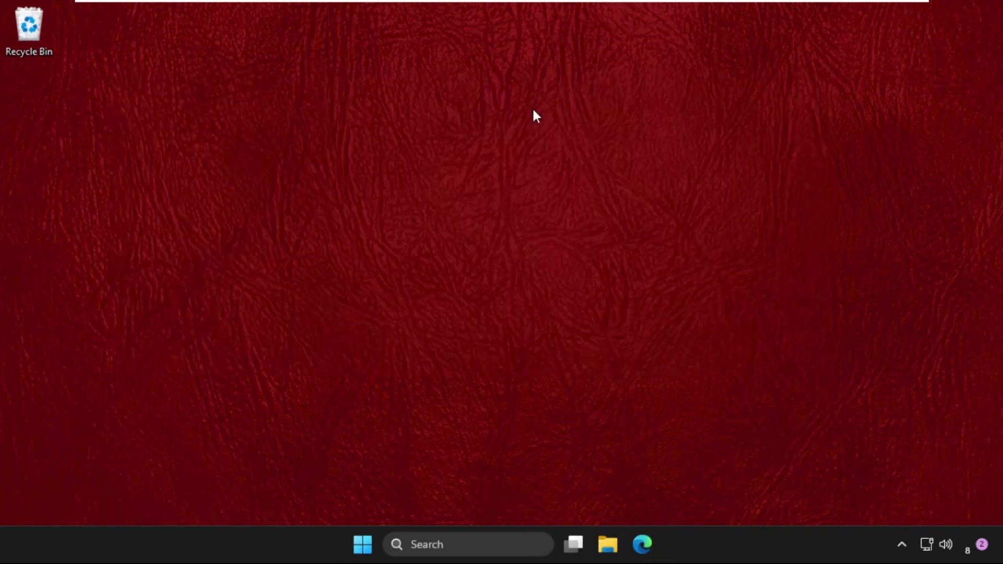
- Show the Start menu's power options with Restart listed
click(363, 544)
click(696, 490)
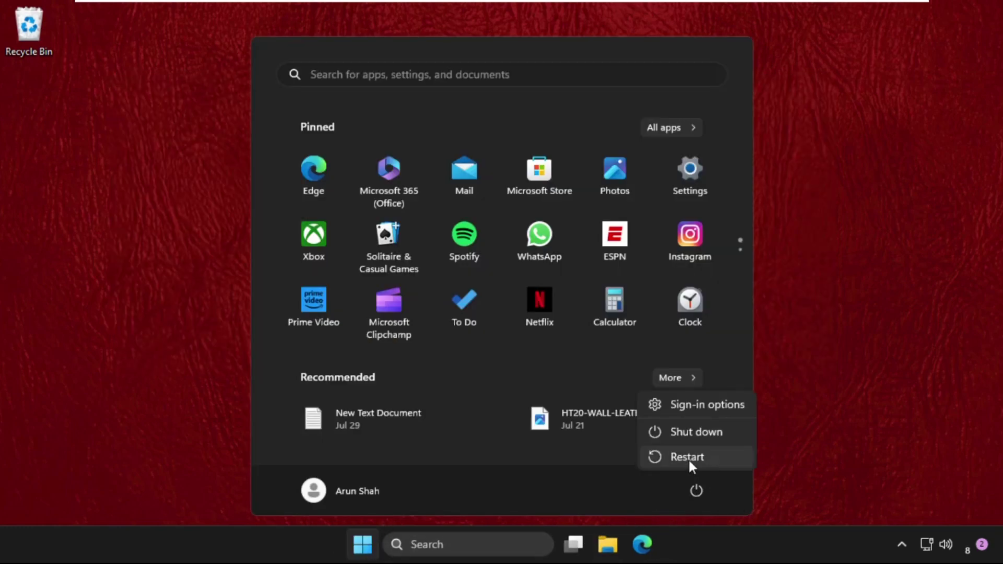